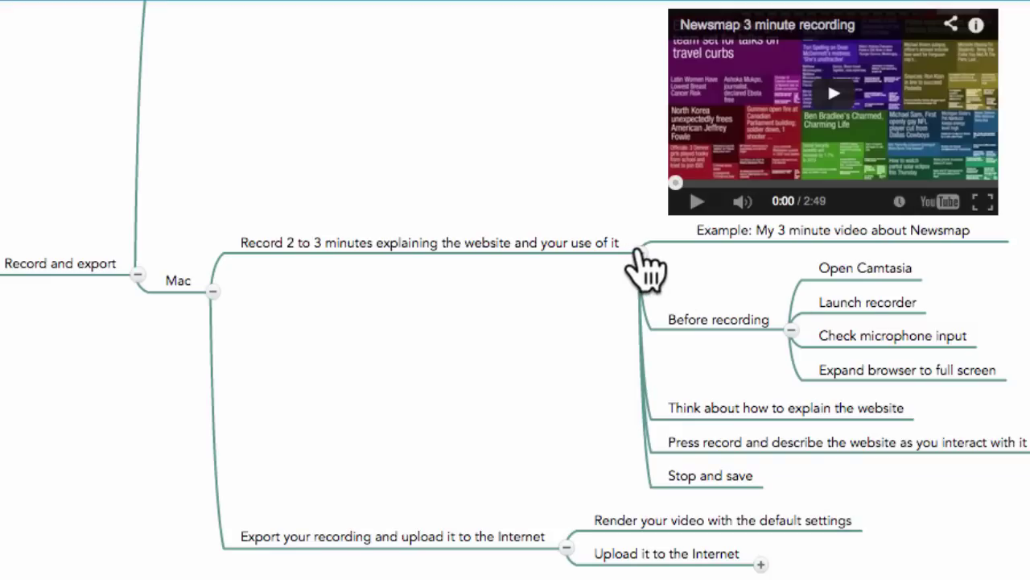
# Hide the Mac recording steps under the 'Record 2 to 3 minutes' node in MindMeister
pyautogui.click(640, 253)
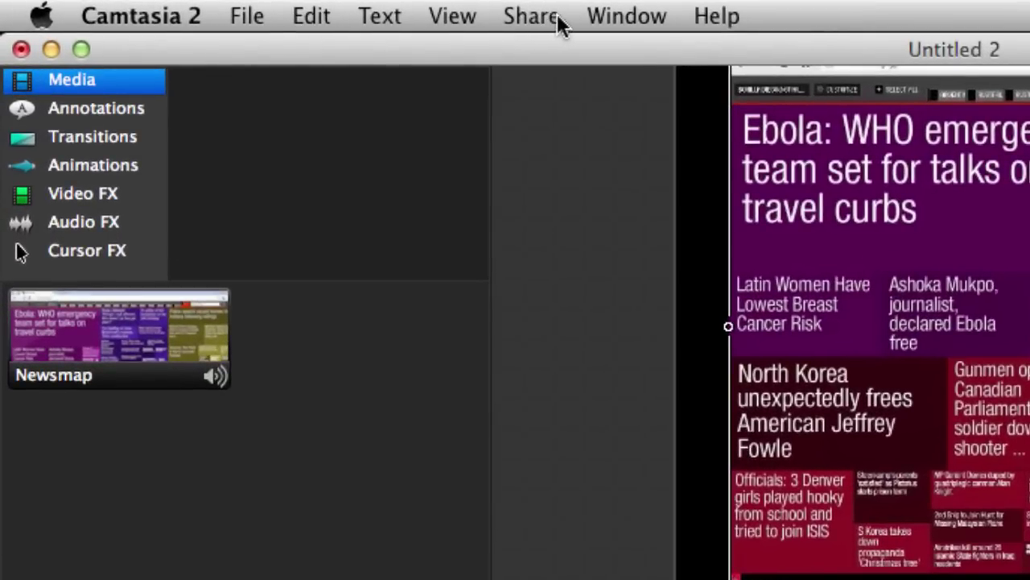
# Show Camtasia 2's Share menu with its YouTube, Google Drive and Export options
pyautogui.click(541, 19)
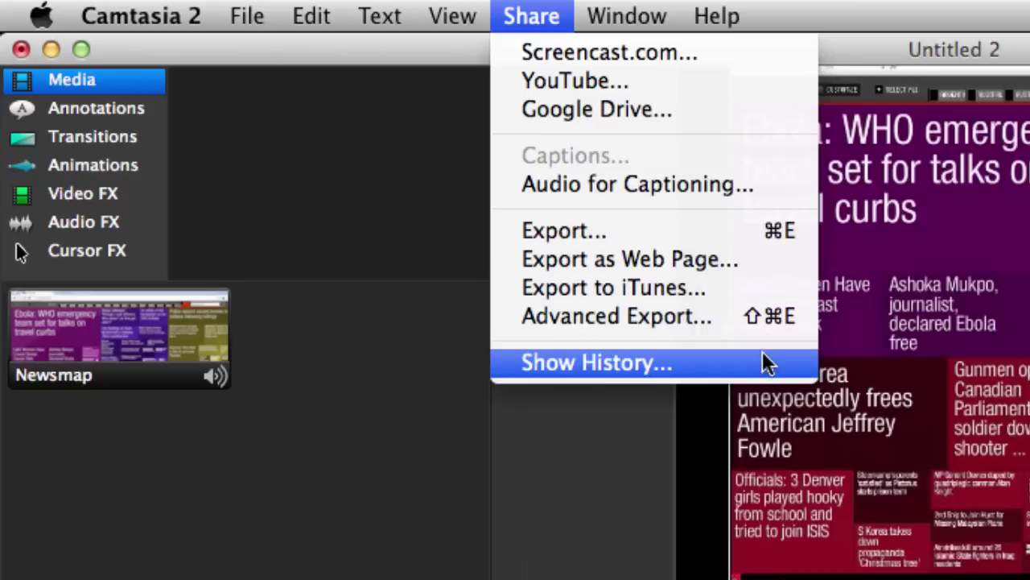
# Export the project to the Desktop as Newsmap2.mp4 with quality set close to Higher
pyautogui.click(659, 232)
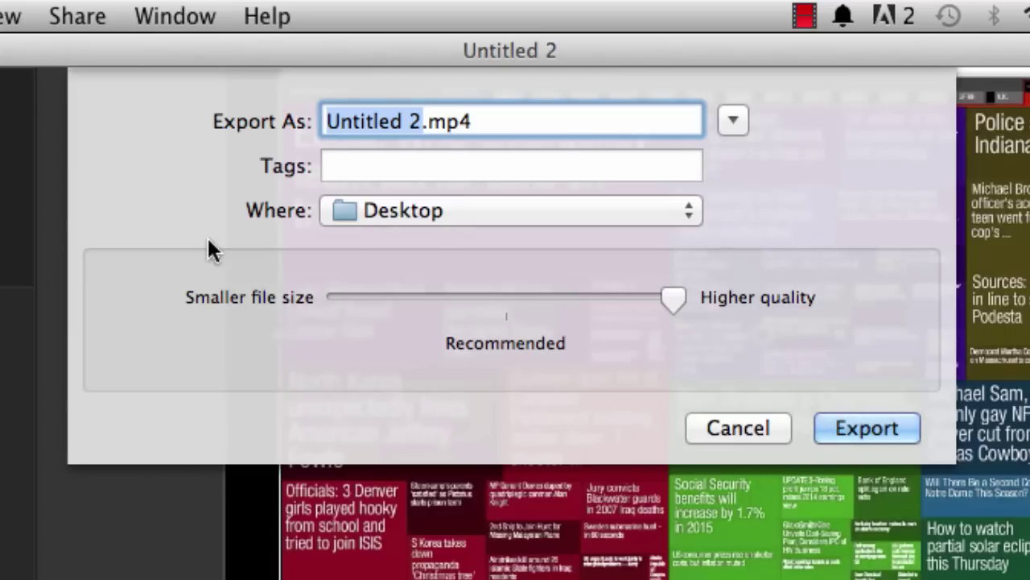
pyautogui.write('Ne')
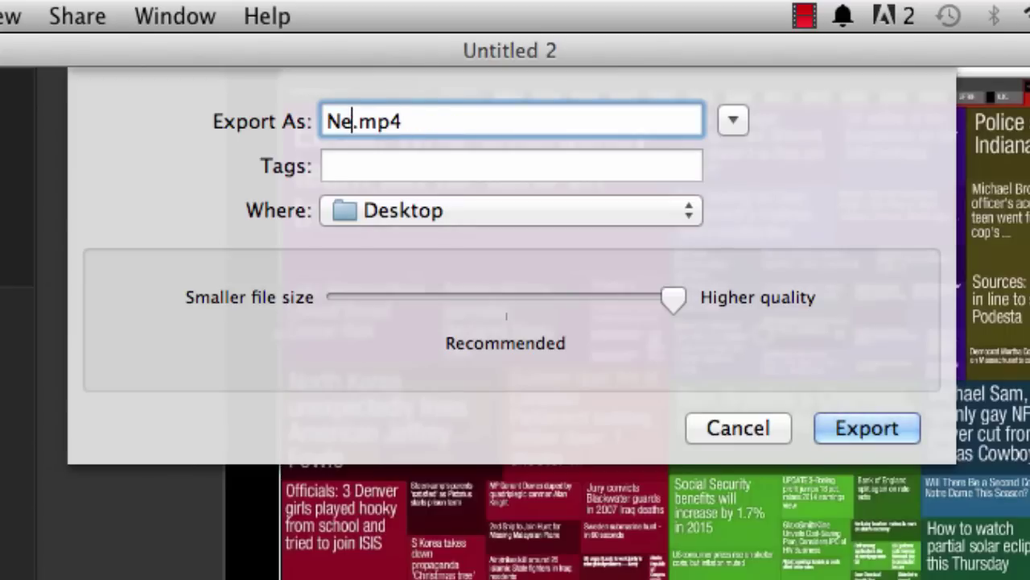
pyautogui.write('wsmap')
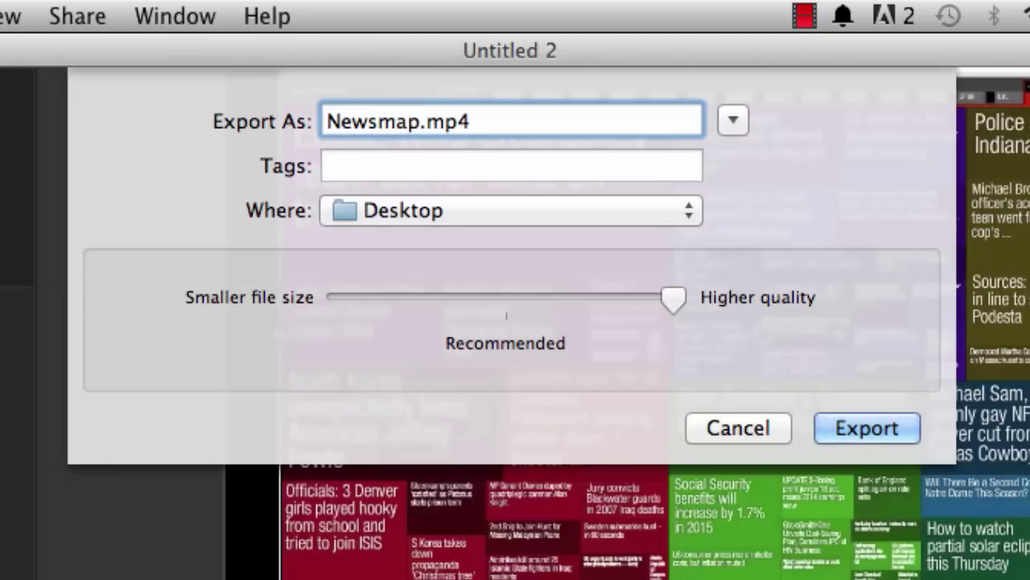
pyautogui.write('2')
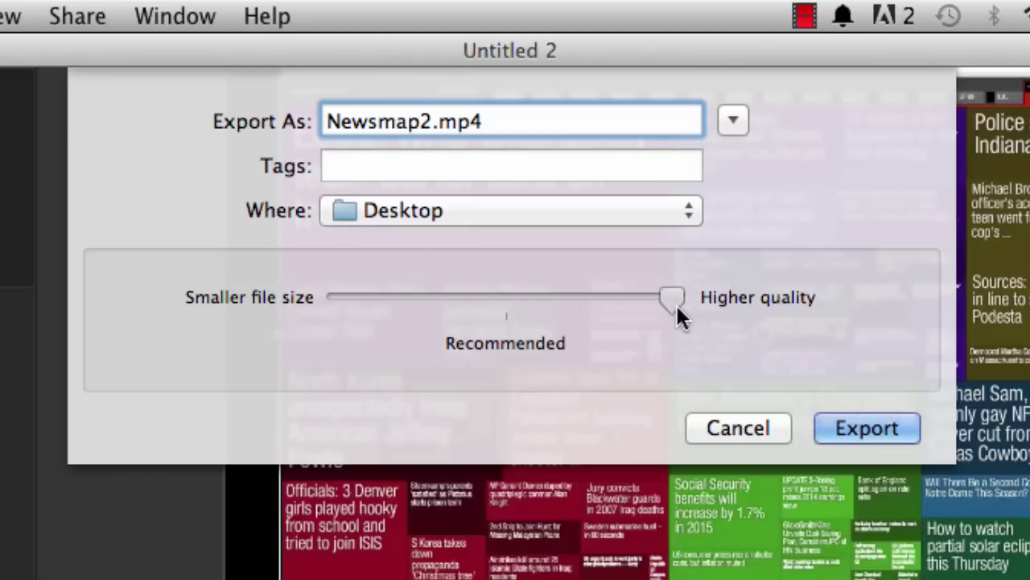
pyautogui.moveTo(676, 303)
pyautogui.mouseDown()
pyautogui.moveTo(509, 308)
pyautogui.moveTo(685, 320)
pyautogui.mouseUp()
pyautogui.click(917, 435)
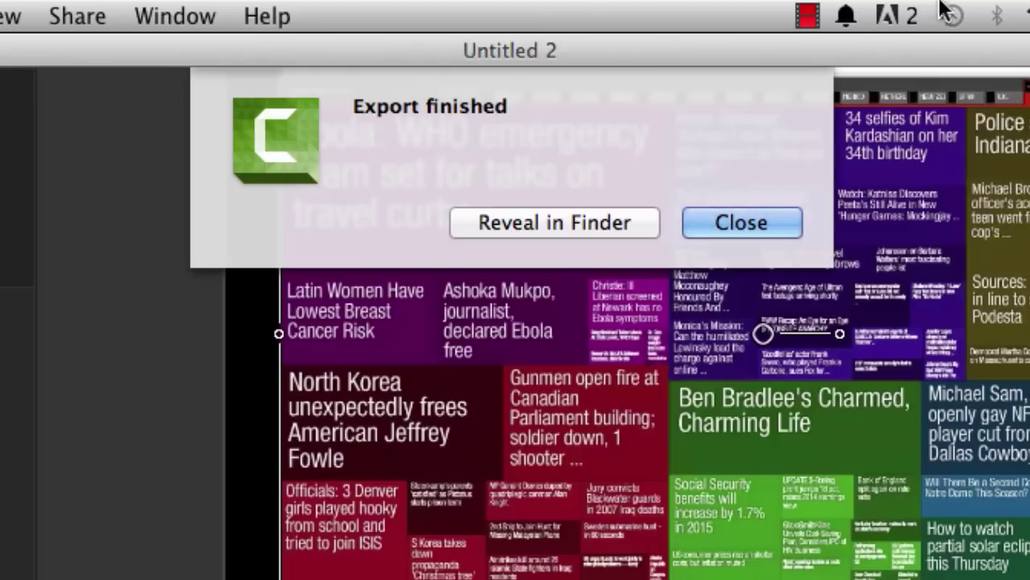
# Reveal the exported Newsmap2.mp4 in Finder
pyautogui.click(614, 227)
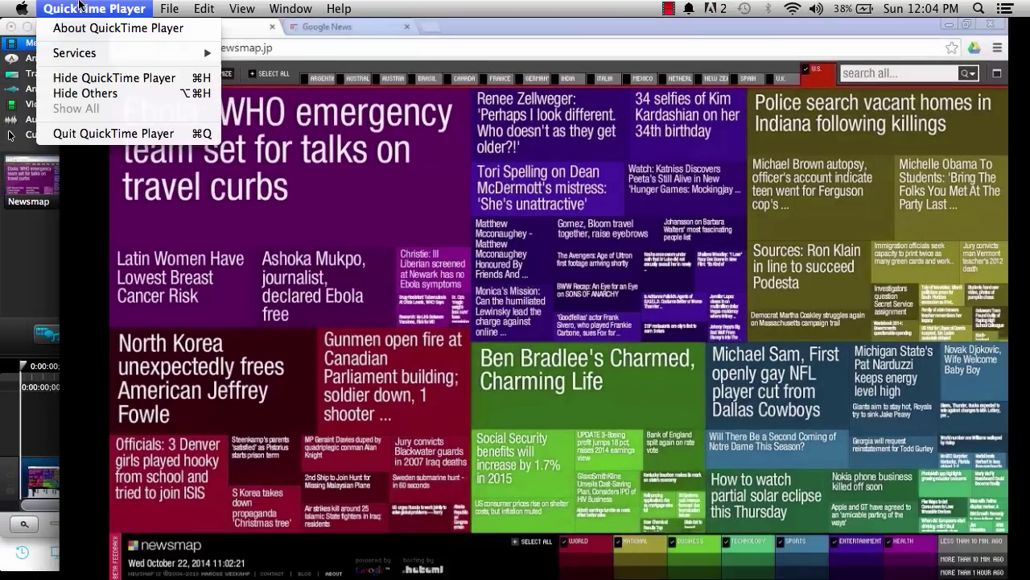
# Quit QuickTime Player and minimise Camtasia so Chrome comes forward
pyautogui.click(116, 134)
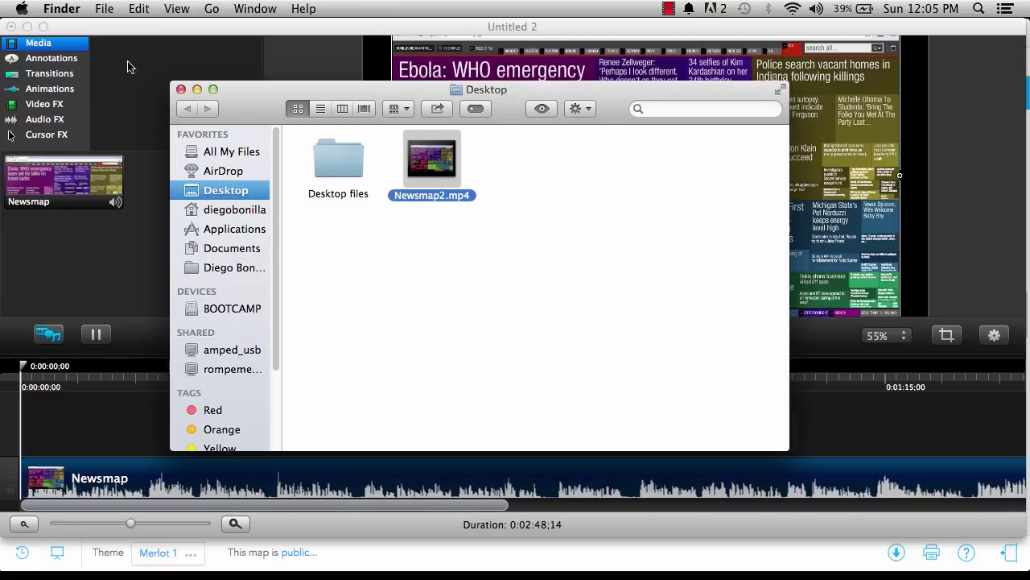
pyautogui.click(106, 37)
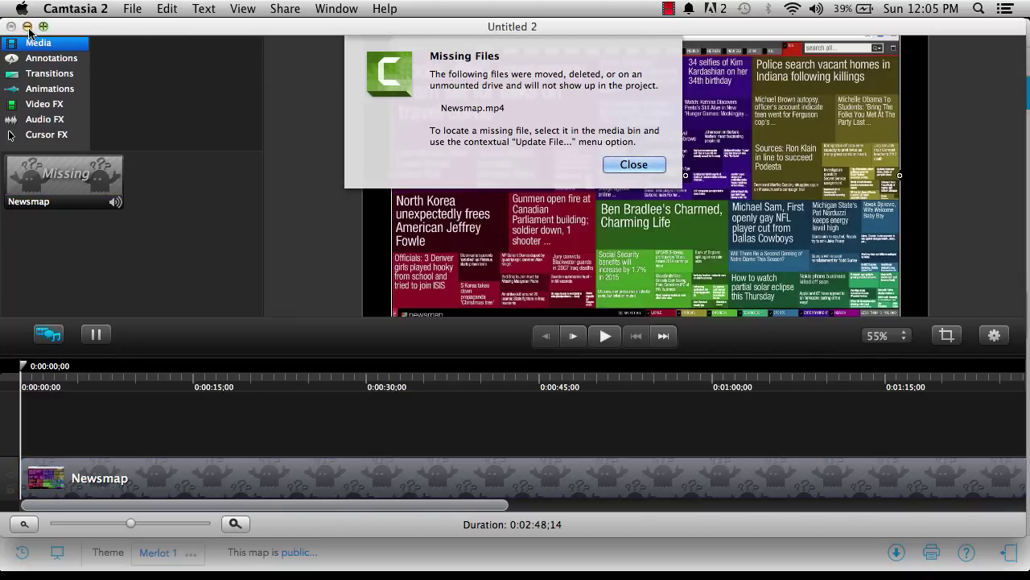
pyautogui.click(27, 26)
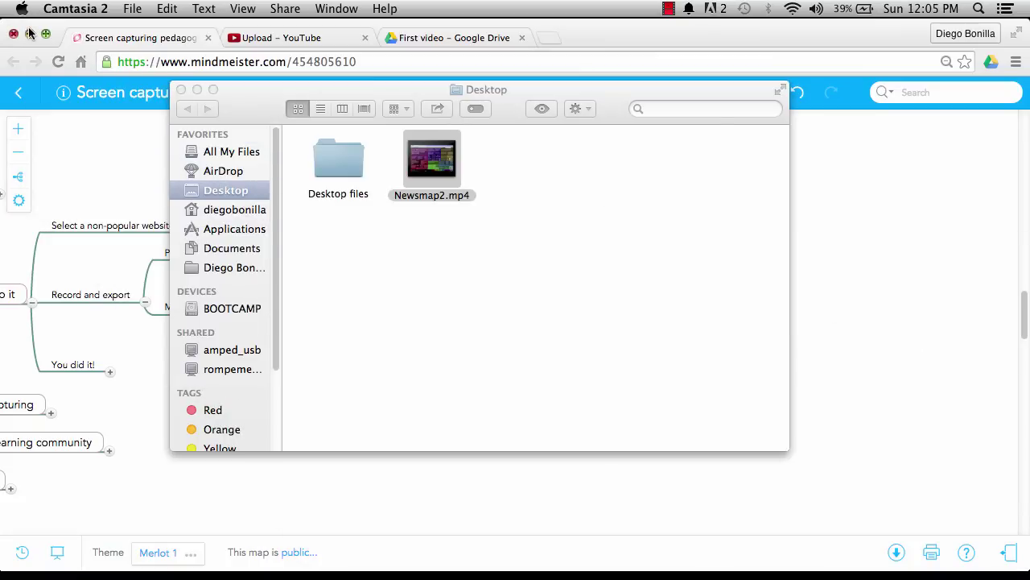
pyautogui.click(28, 30)
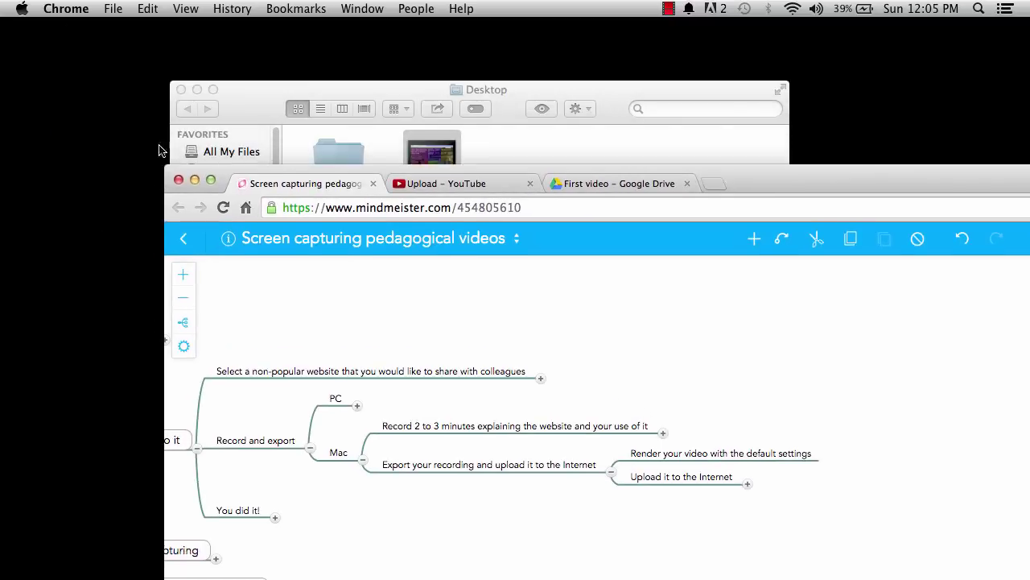
# Arrange Chrome beside the Finder Desktop window so Newsmap2.mp4 stays visible
pyautogui.click(242, 116)
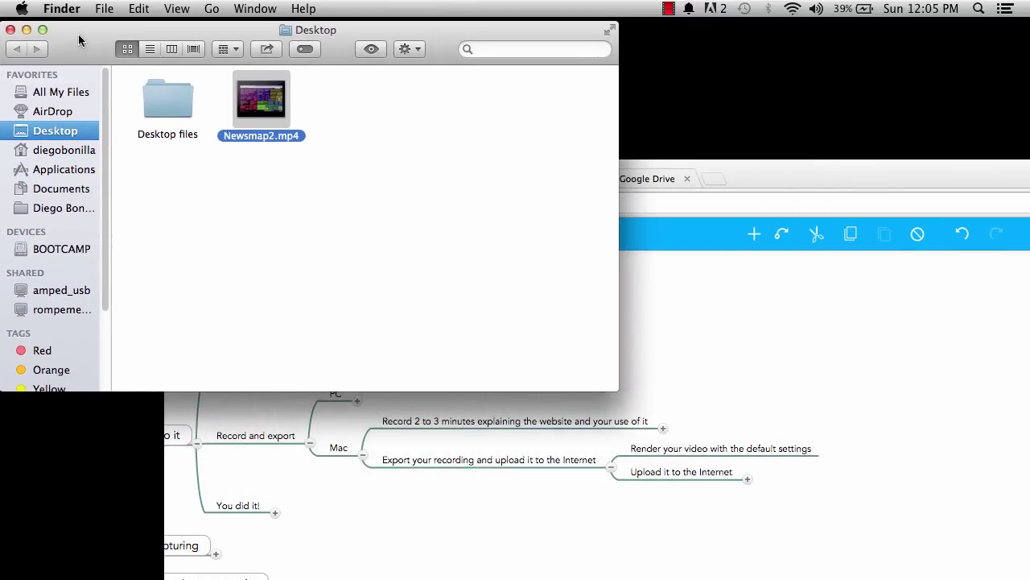
pyautogui.click(858, 165)
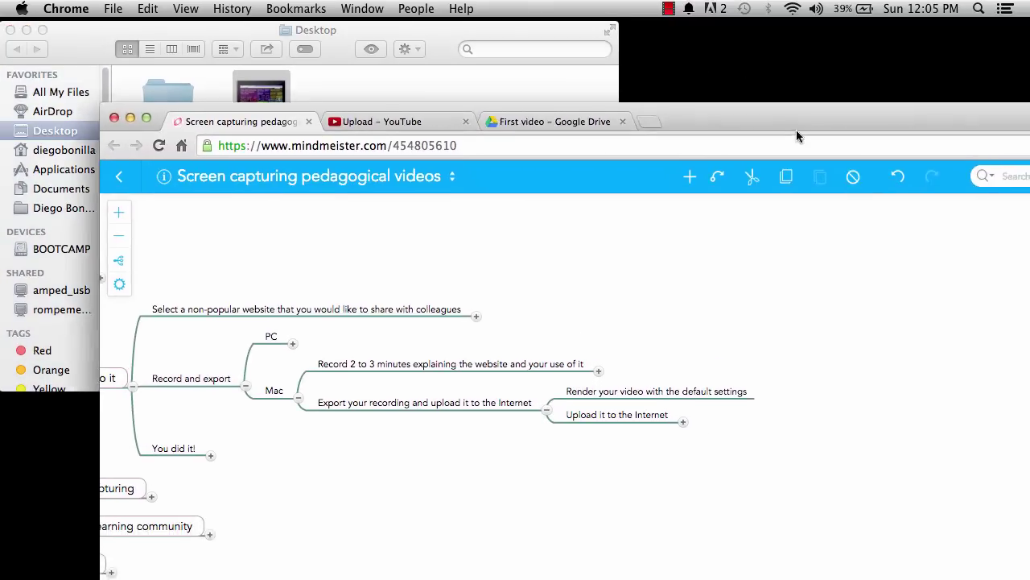
pyautogui.moveTo(797, 135); pyautogui.dragTo(788, 32)
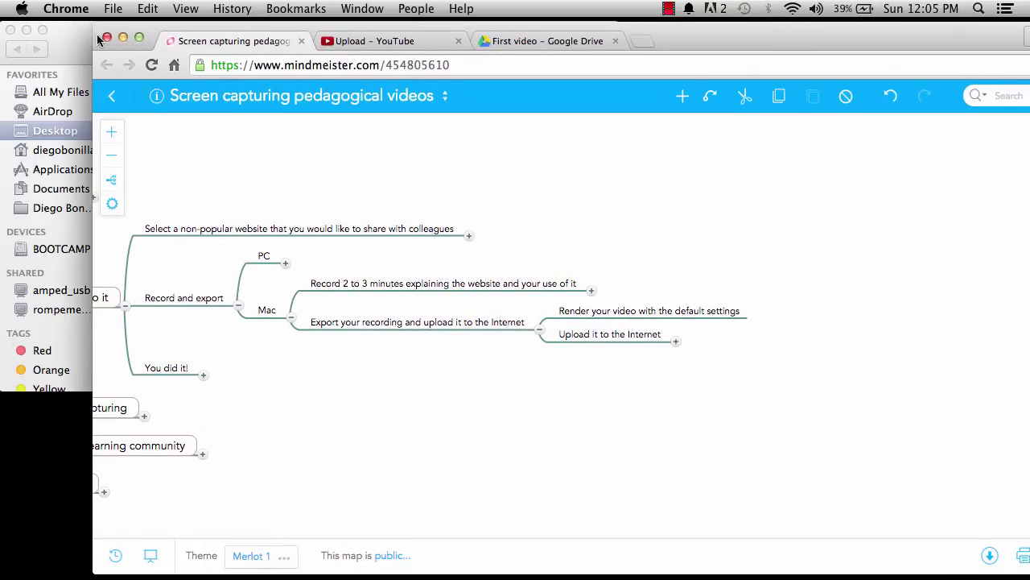
pyautogui.moveTo(93, 40); pyautogui.dragTo(365, 41)
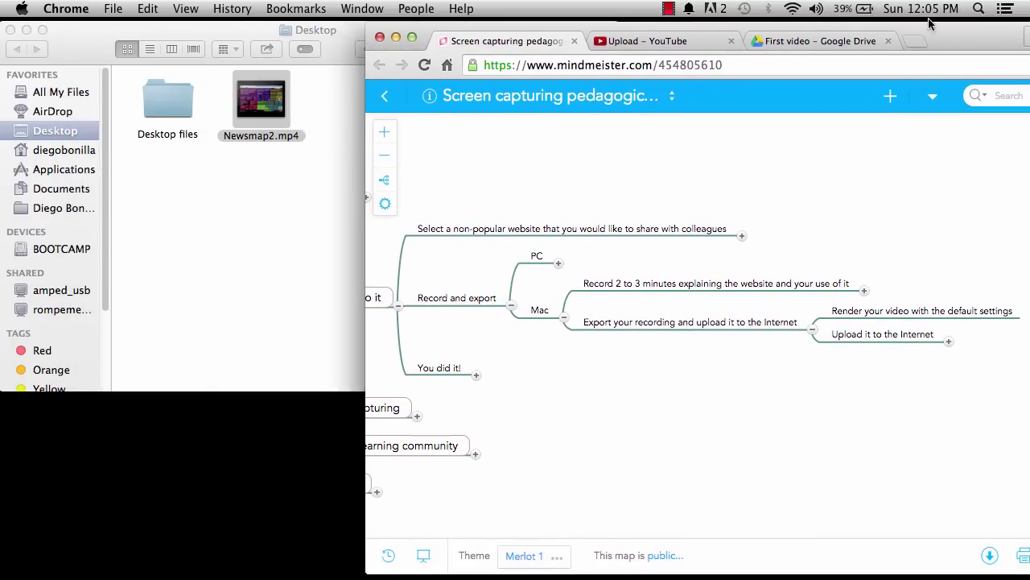
pyautogui.moveTo(960, 38); pyautogui.dragTo(899, 39)
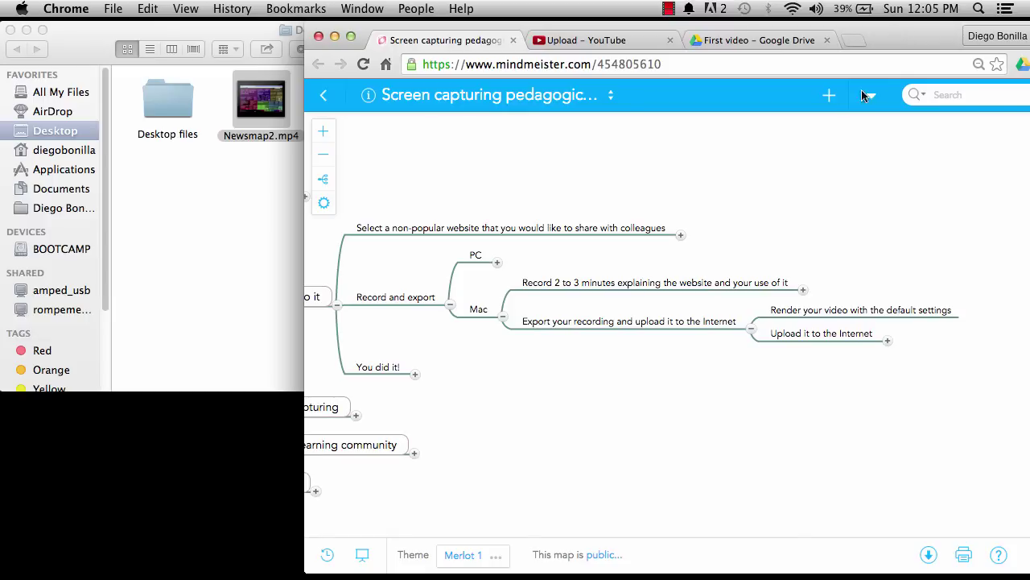
# Drag Newsmap2.mp4 from the Finder Desktop onto YouTube's upload area
pyautogui.click(593, 44)
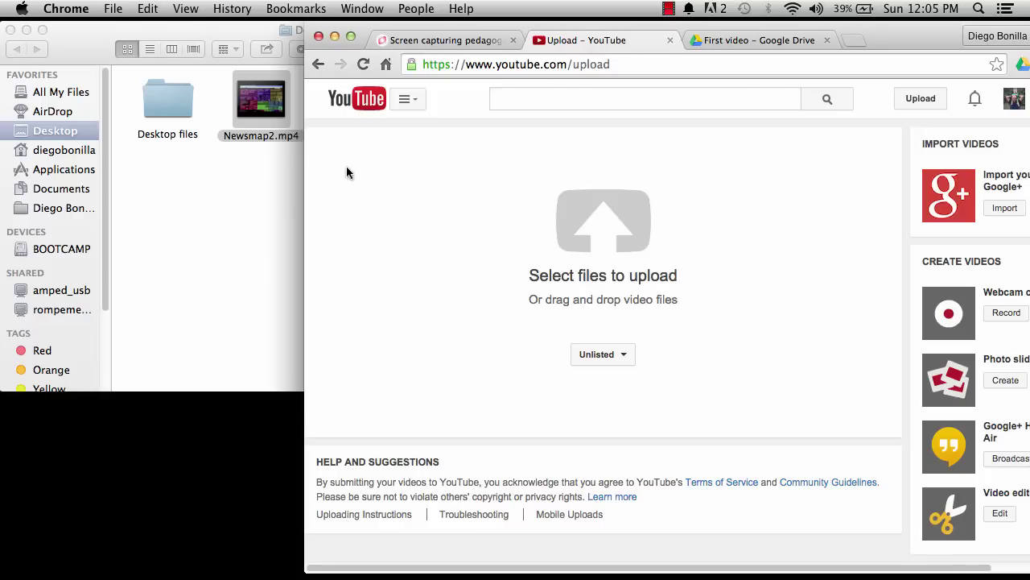
pyautogui.click(242, 214)
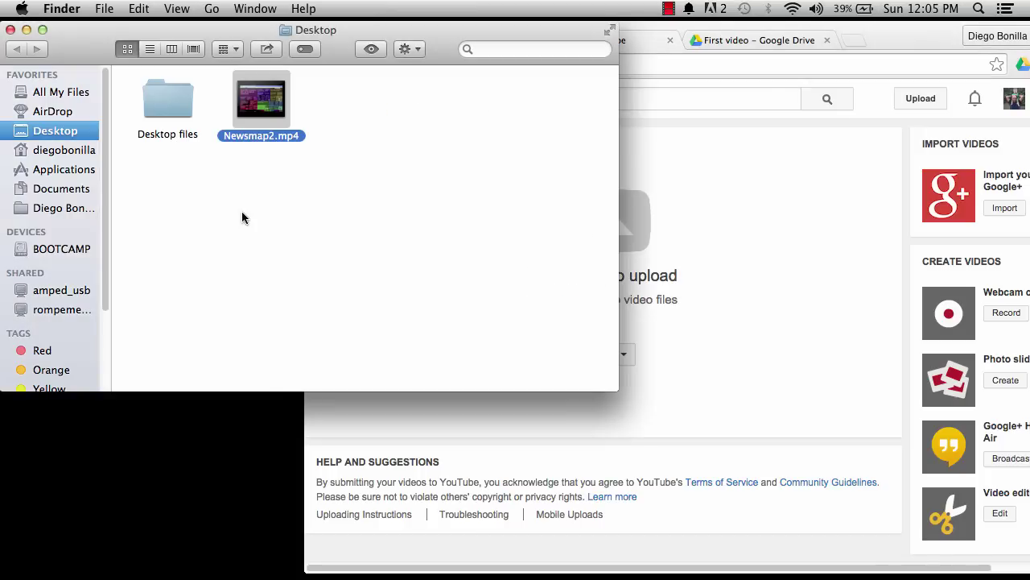
pyautogui.click(868, 272)
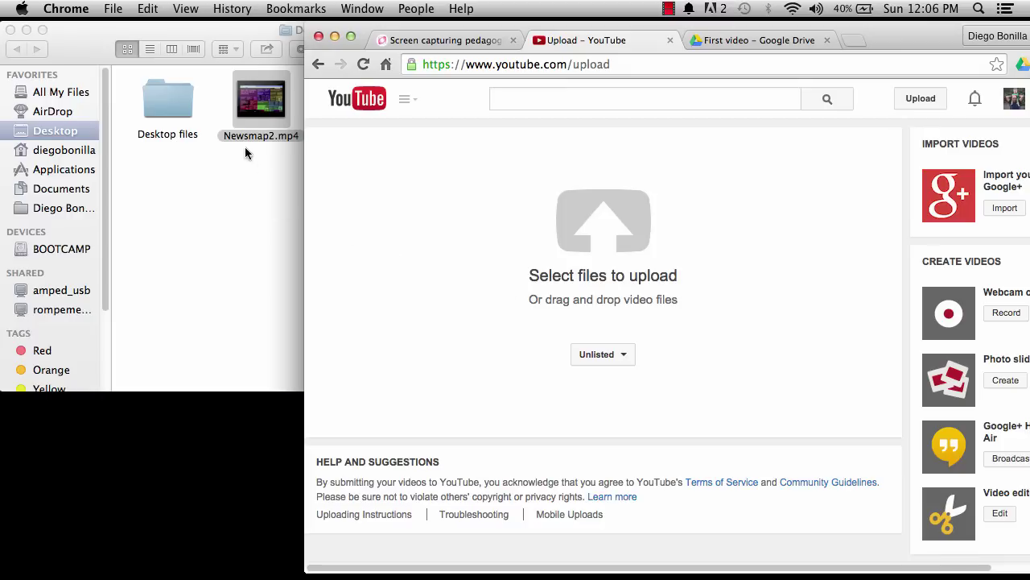
pyautogui.click(258, 103)
pyautogui.moveTo(258, 103); pyautogui.dragTo(527, 269)
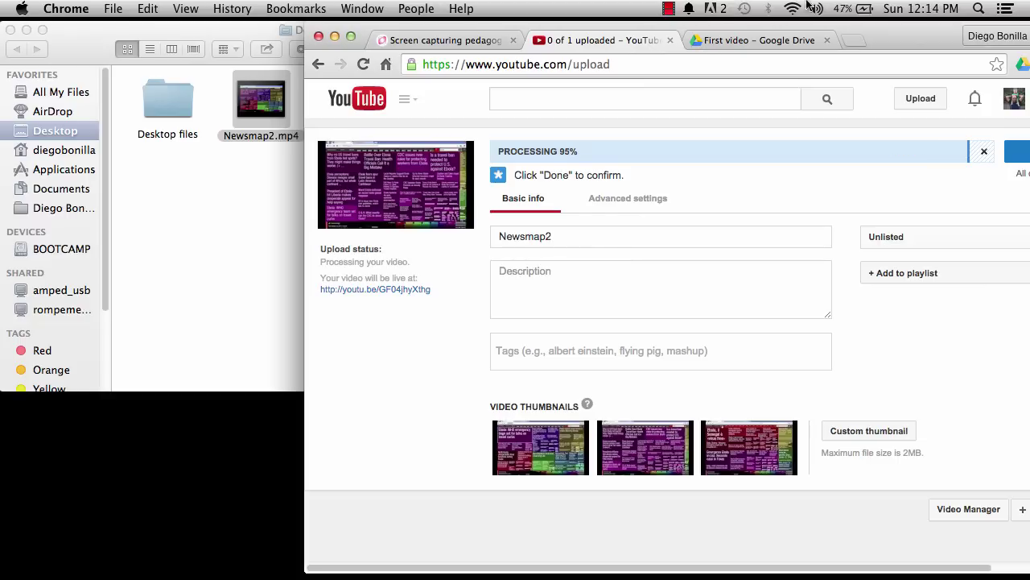
# Finish the Newsmap2 YouTube upload as Unlisted, then go to the First video Drive folder
pyautogui.moveTo(937, 48); pyautogui.dragTo(792, 52)
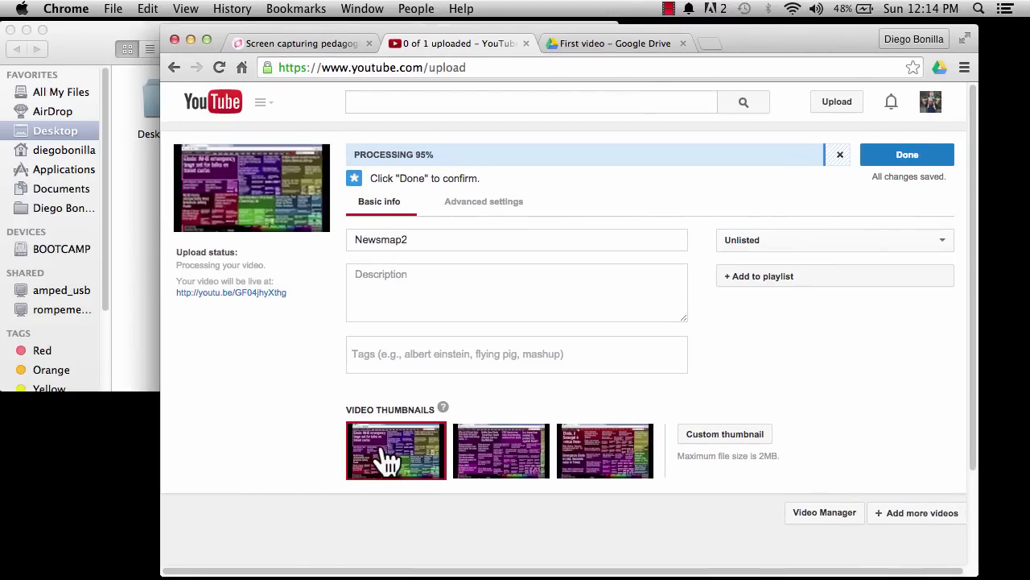
pyautogui.click(802, 239)
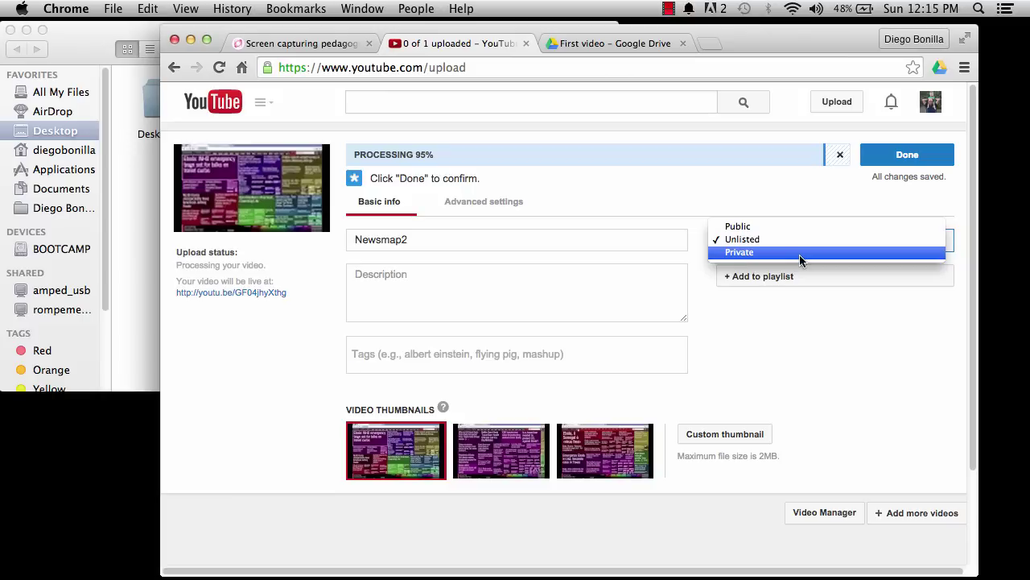
pyautogui.click(907, 159)
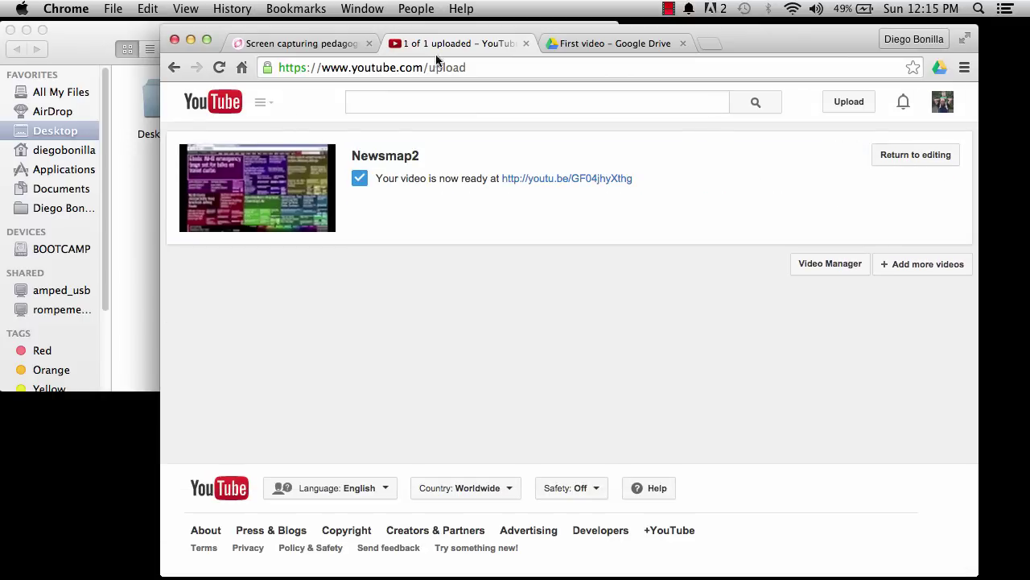
pyautogui.click(612, 43)
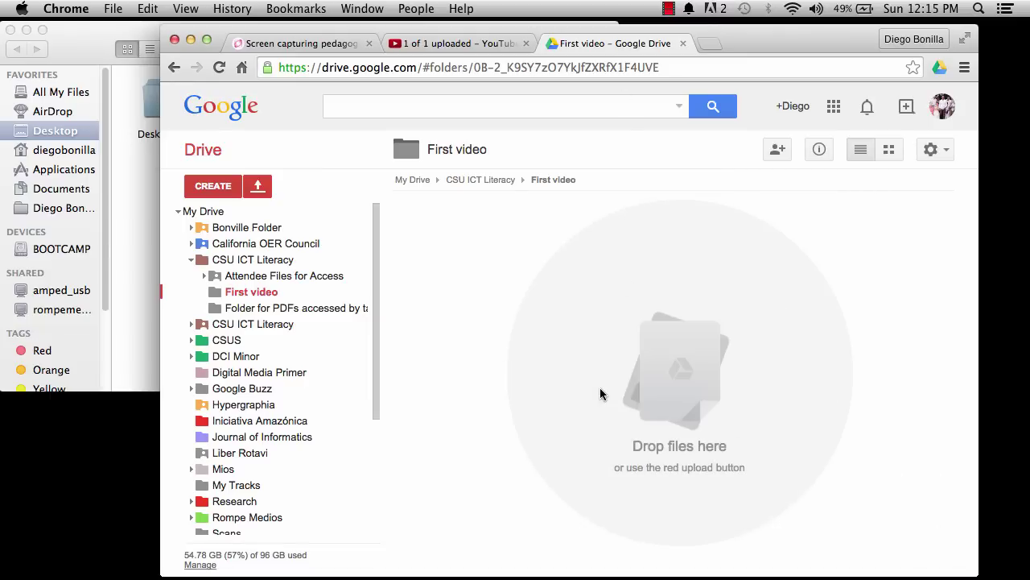
# Drag Newsmap2.mp4 into Drive's First video folder and start the upload without conversion
pyautogui.click(137, 219)
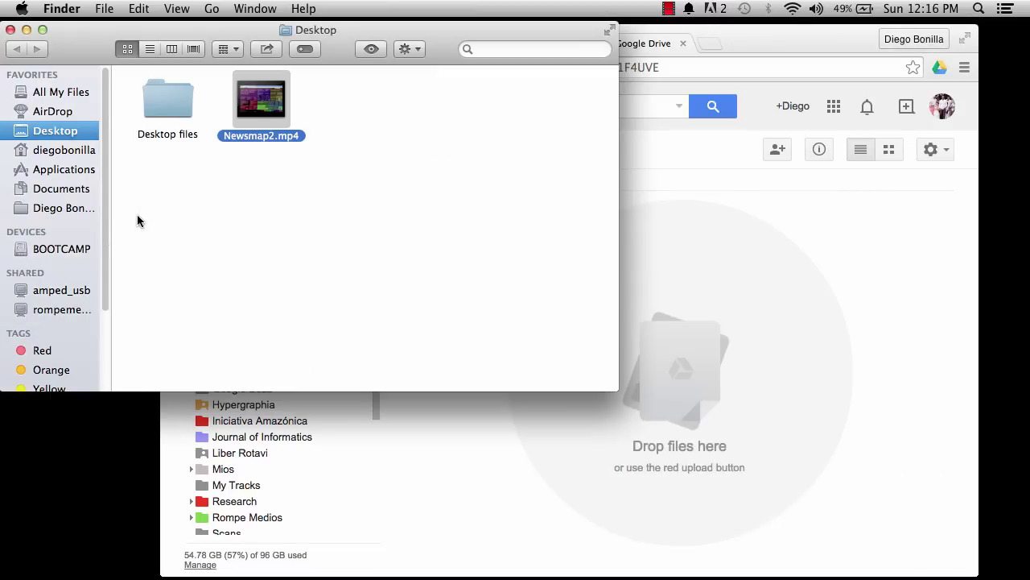
pyautogui.moveTo(265, 100); pyautogui.dragTo(808, 312)
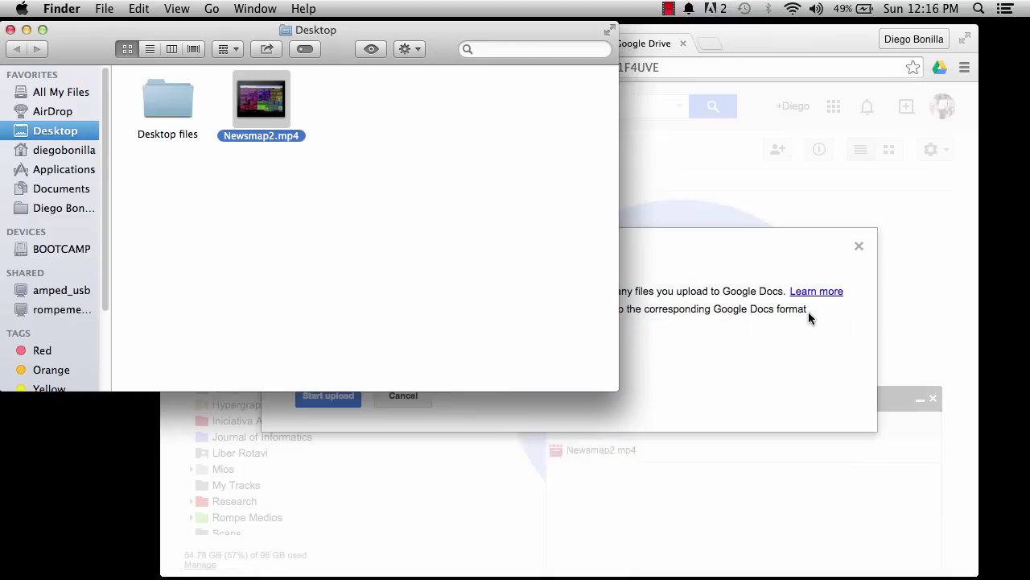
pyautogui.click(711, 248)
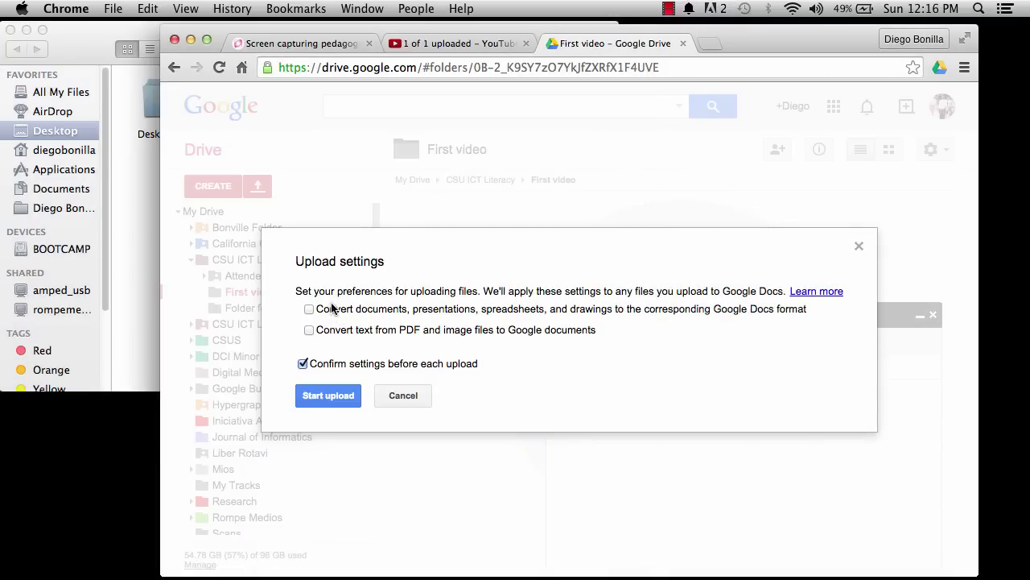
pyautogui.click(327, 399)
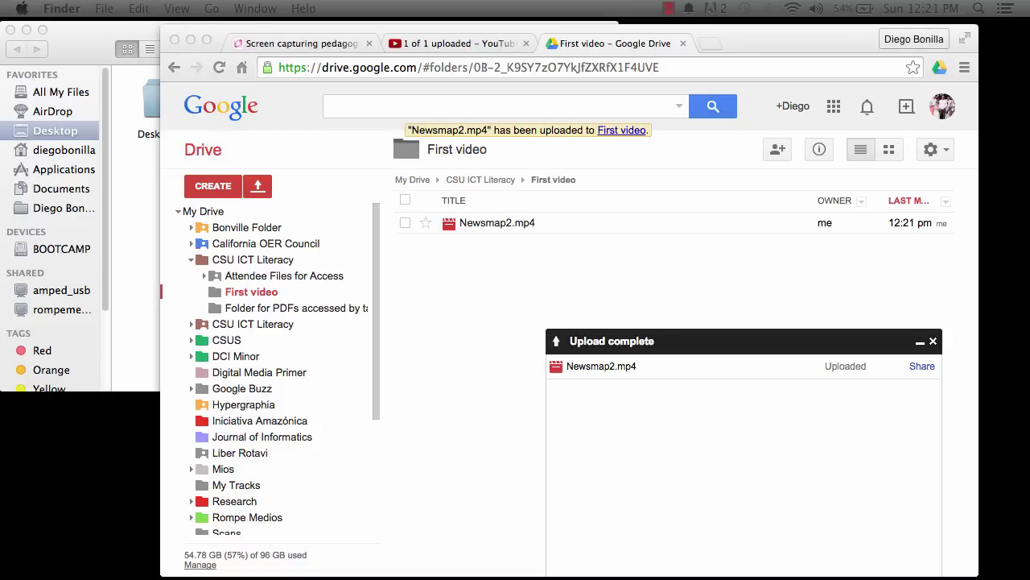
# Preview the uploaded Newsmap2.mp4 in Drive, then open and dismiss the Share dialog
pyautogui.click(514, 221)
pyautogui.click(515, 225)
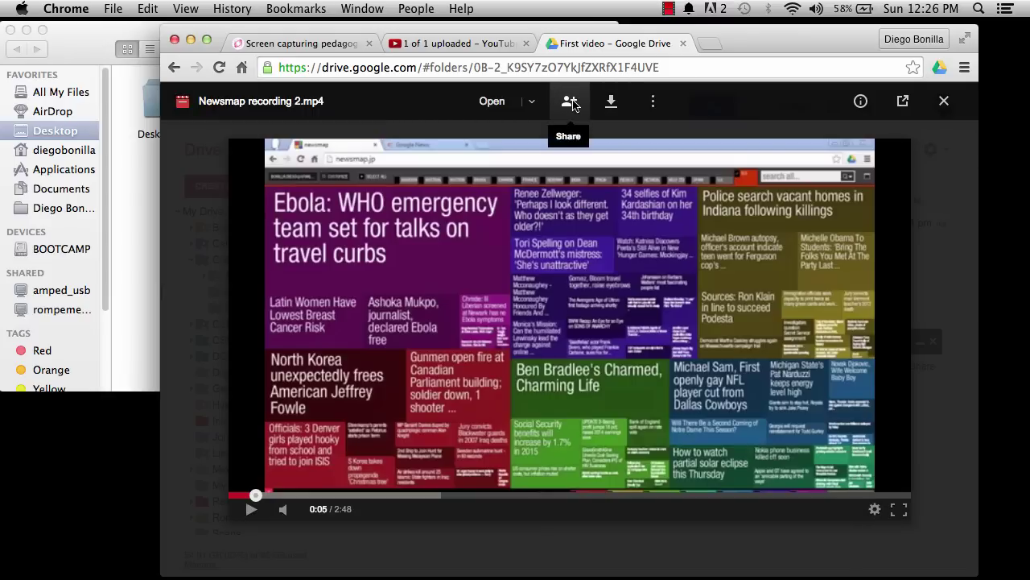
pyautogui.click(573, 106)
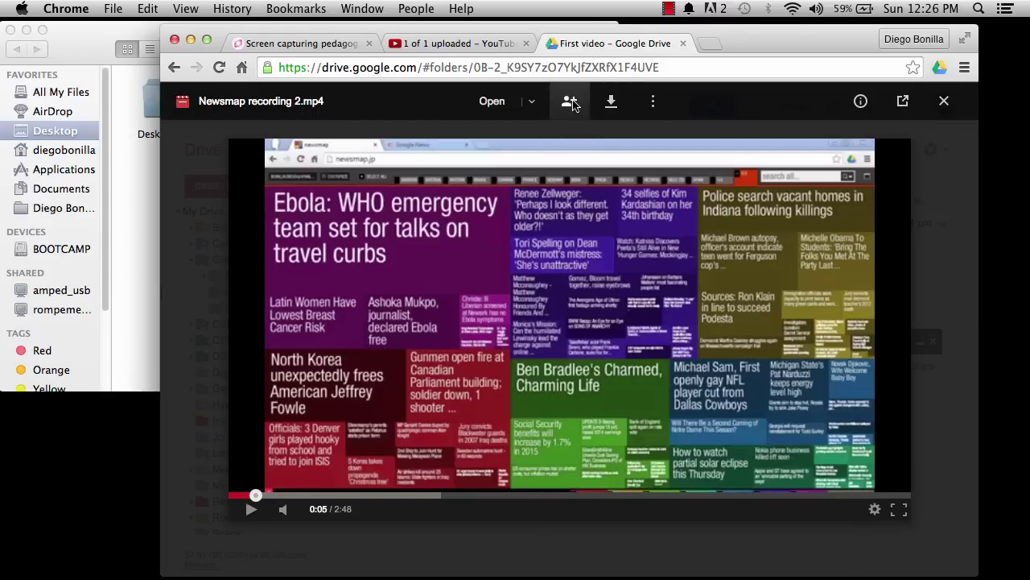
pyautogui.click(574, 105)
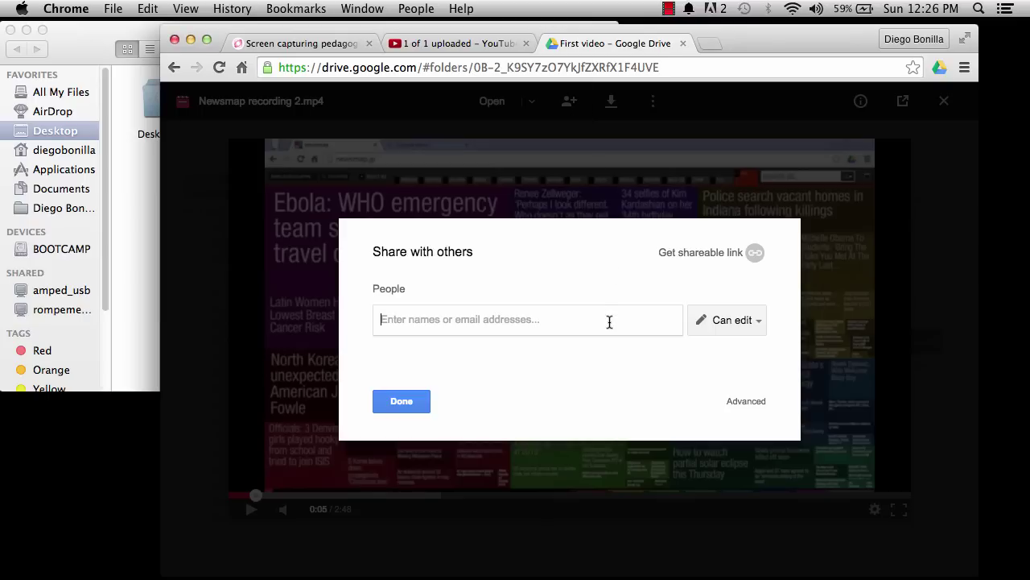
pyautogui.press('Escape')
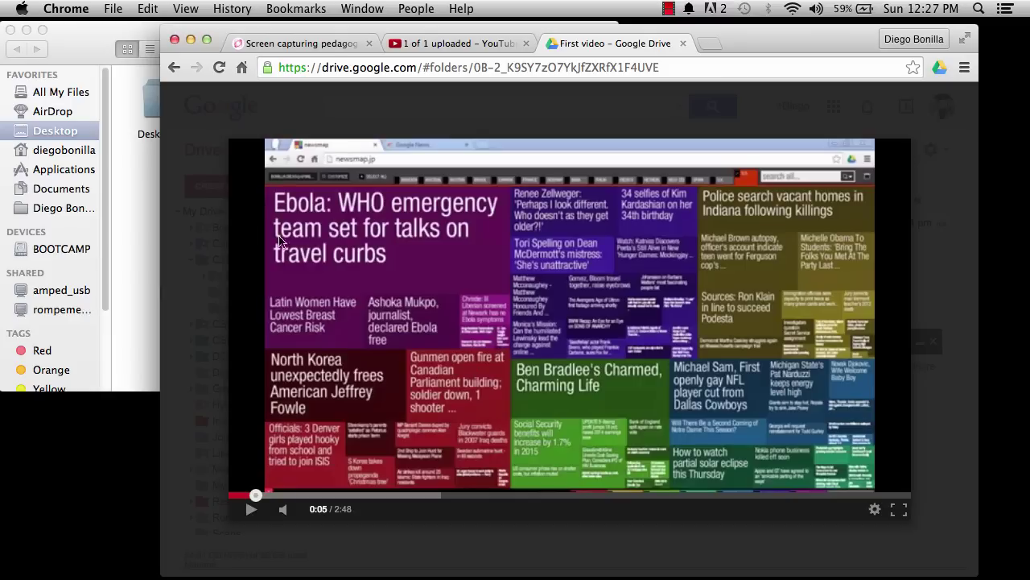
# Minimise Chrome and drag Newsmap2.mp4 from the Desktop into Fetch's FirstVideo folder
pyautogui.click(131, 196)
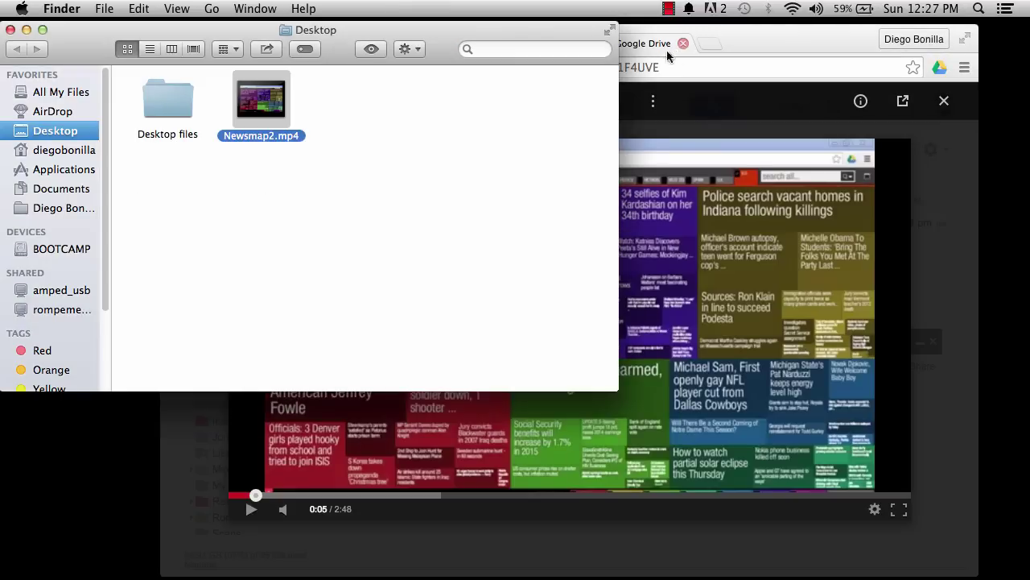
pyautogui.click(794, 35)
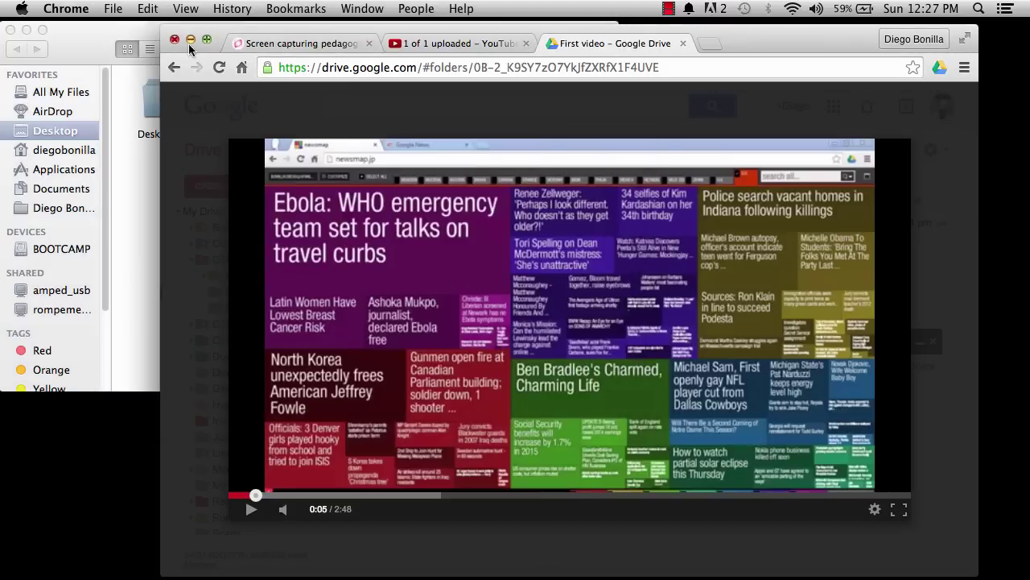
pyautogui.click(191, 39)
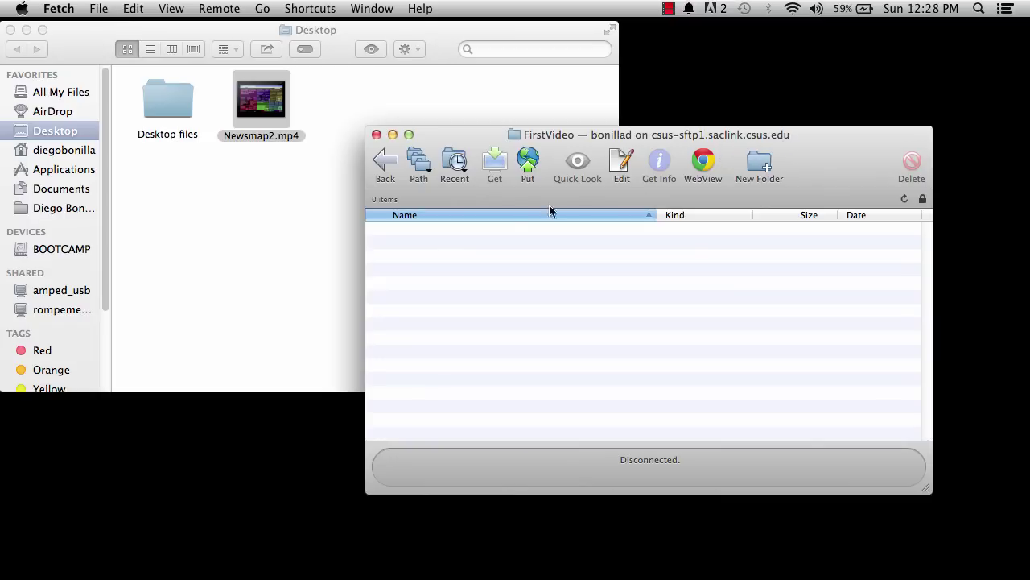
pyautogui.moveTo(261, 98)
pyautogui.moveTo(260, 98); pyautogui.dragTo(479, 317)
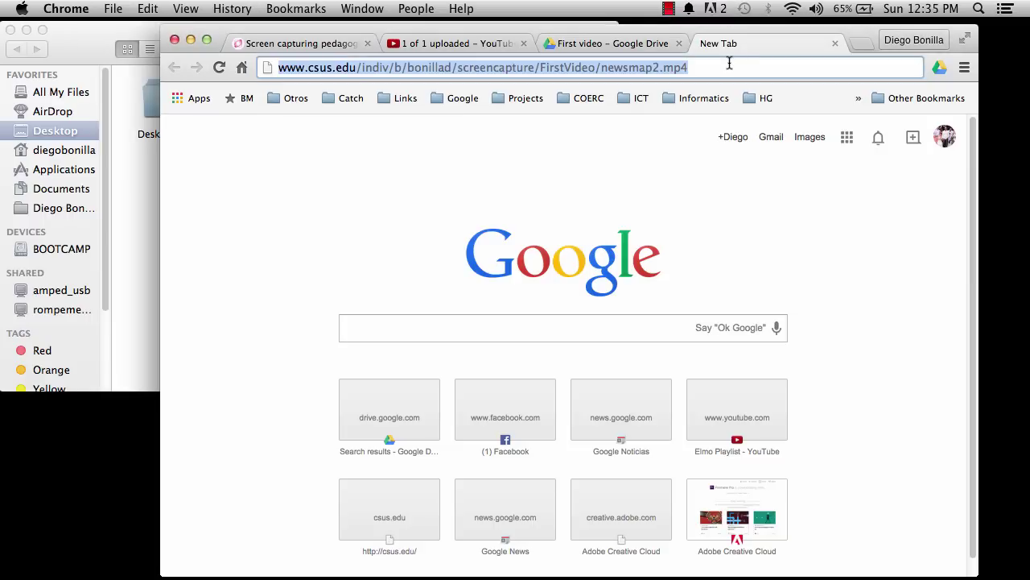
# Play newsmap2.mp4 from the csus.edu server, pause it at 0:05, then return to YouTube
pyautogui.click(729, 66)
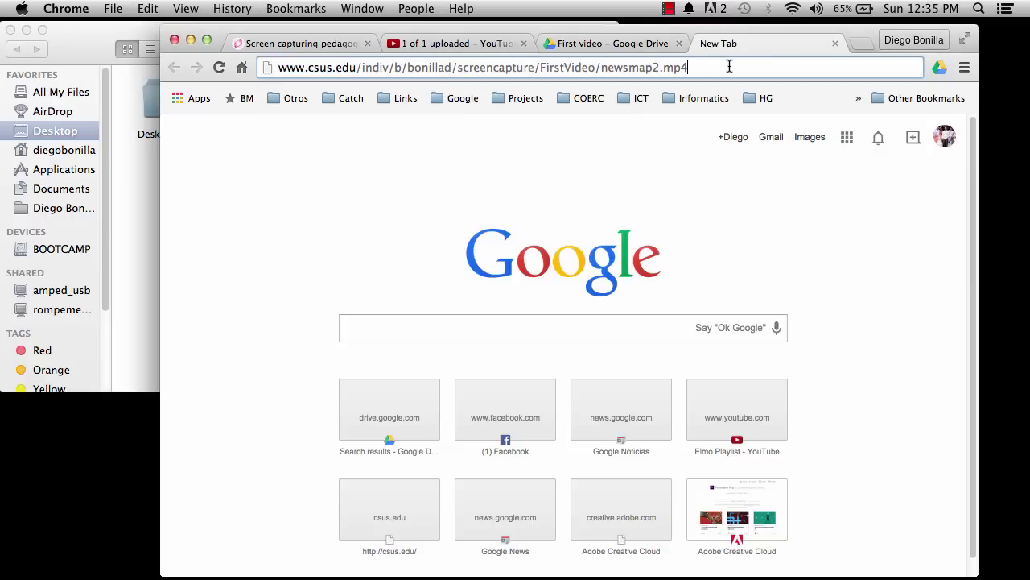
pyautogui.press('Return')
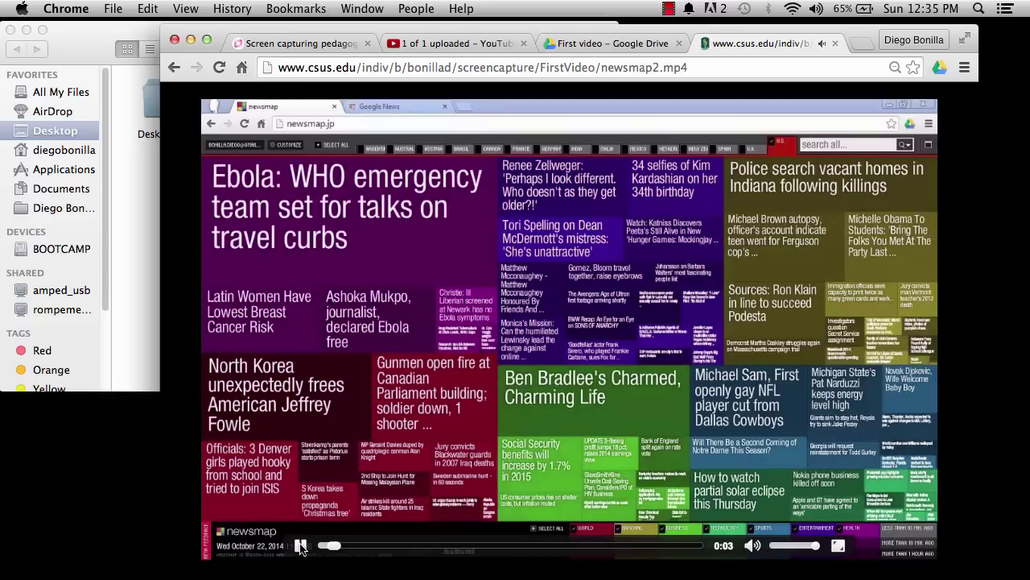
pyautogui.click(302, 547)
pyautogui.click(703, 70)
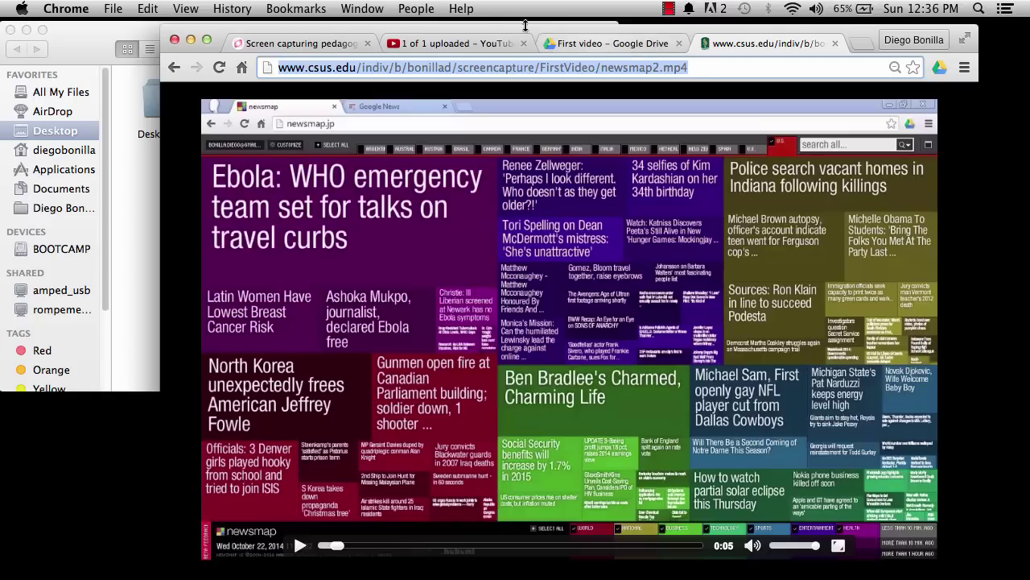
pyautogui.click(481, 40)
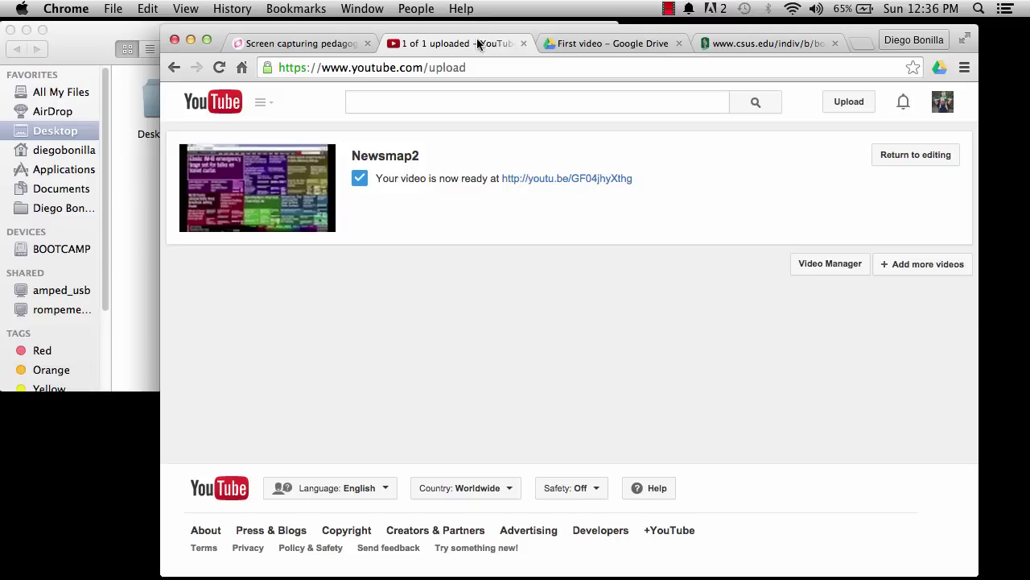
pyautogui.click(590, 44)
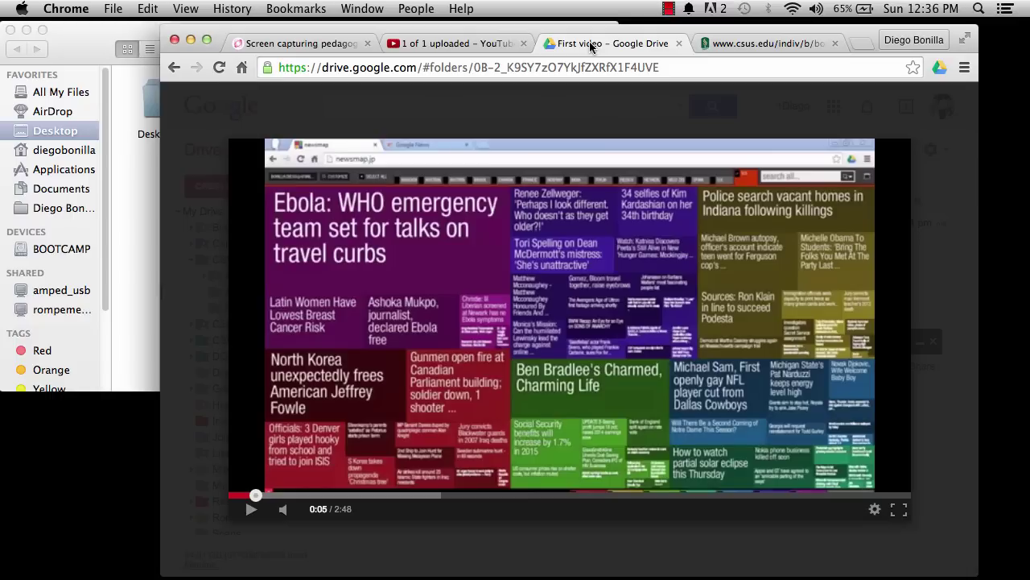
pyautogui.click(765, 46)
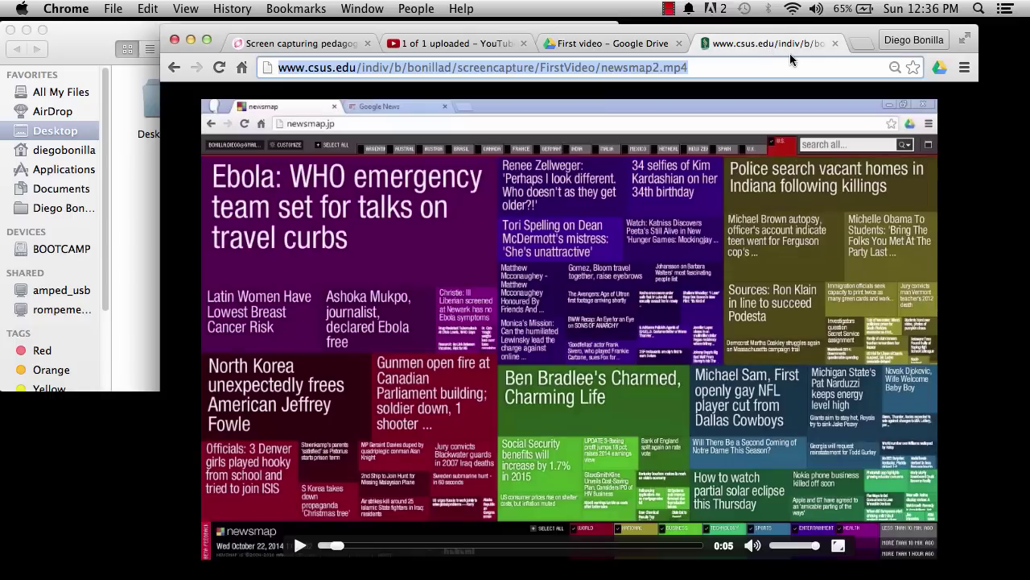